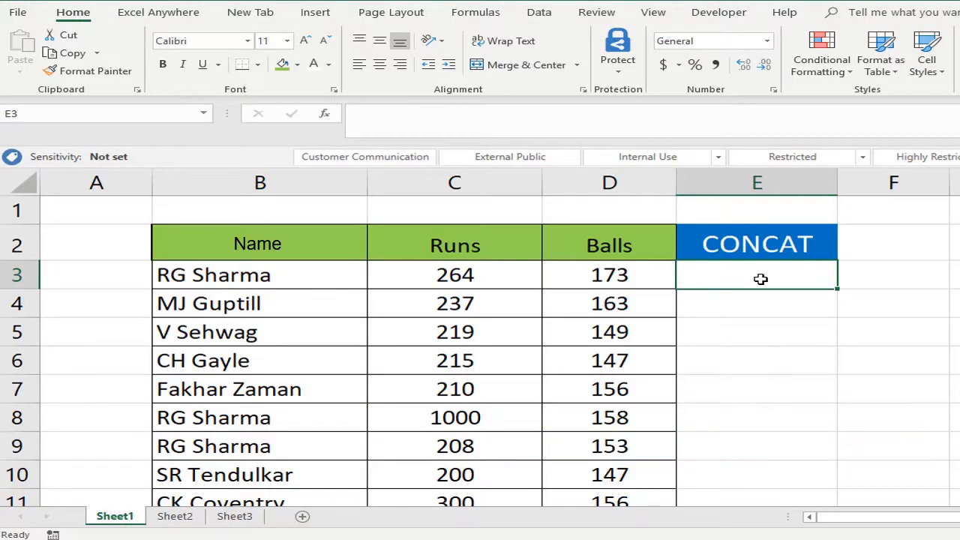
key("Up")
key("Left")
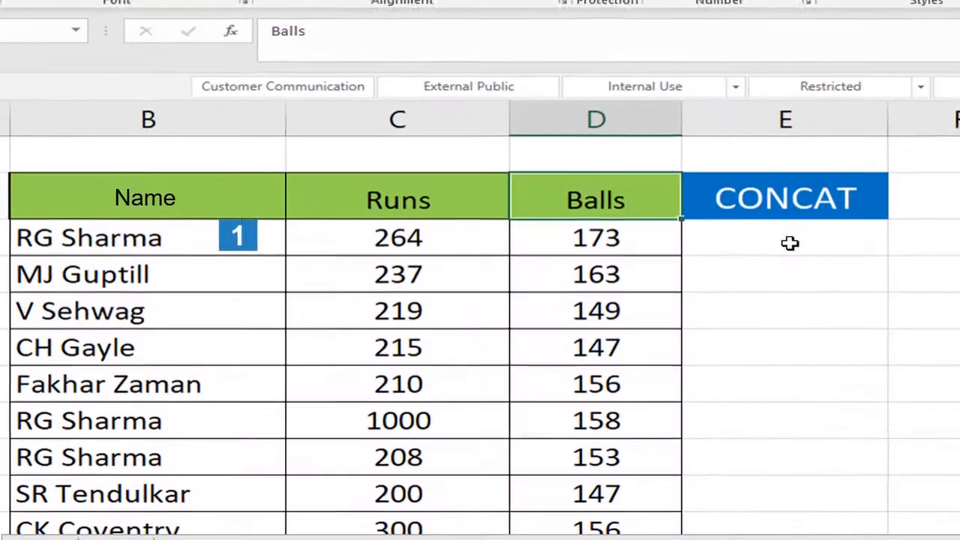
key("Right")
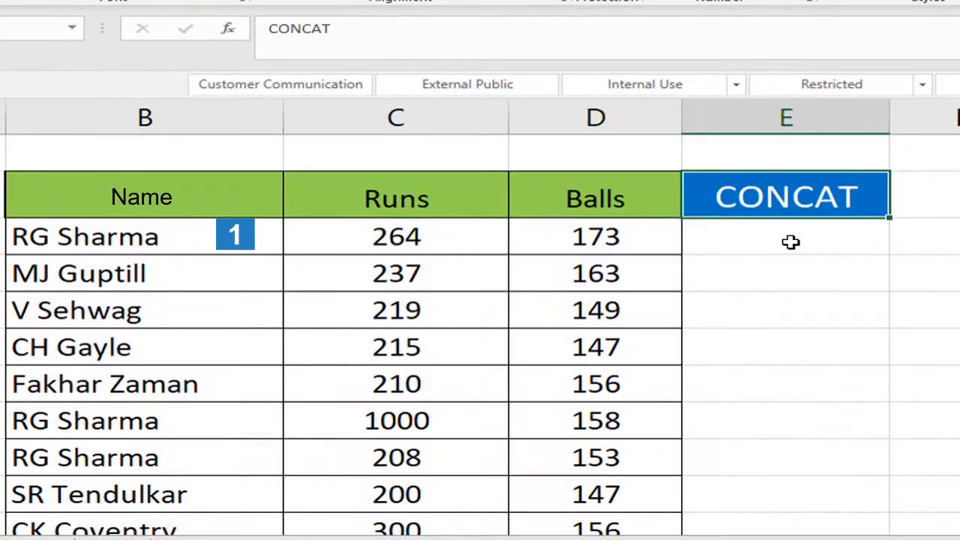
key("Down")
key("Left")
key("Left")
key("Right")
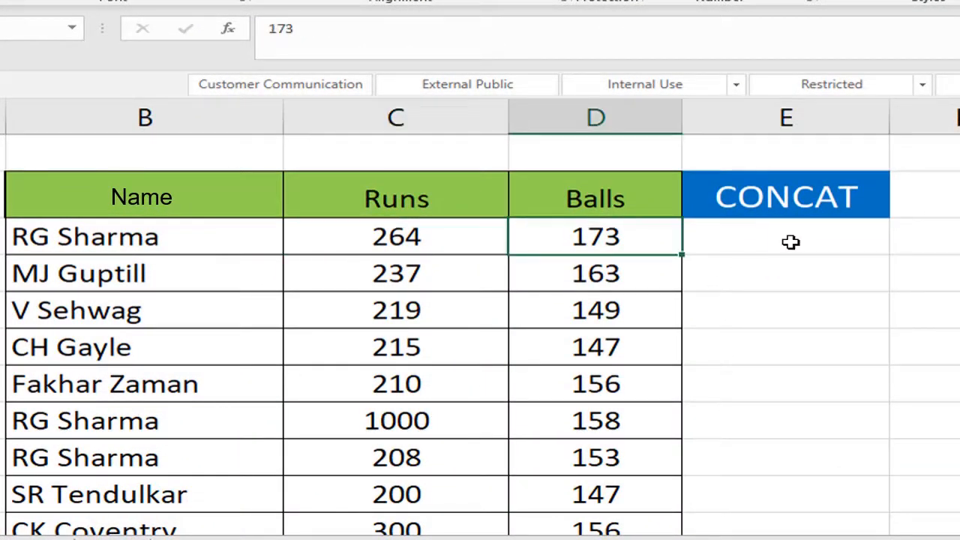
Enter the formula =CONCAT(B3,C3,D3) in cell E3 to join the first row's name, runs and balls.
left_click(791, 241)
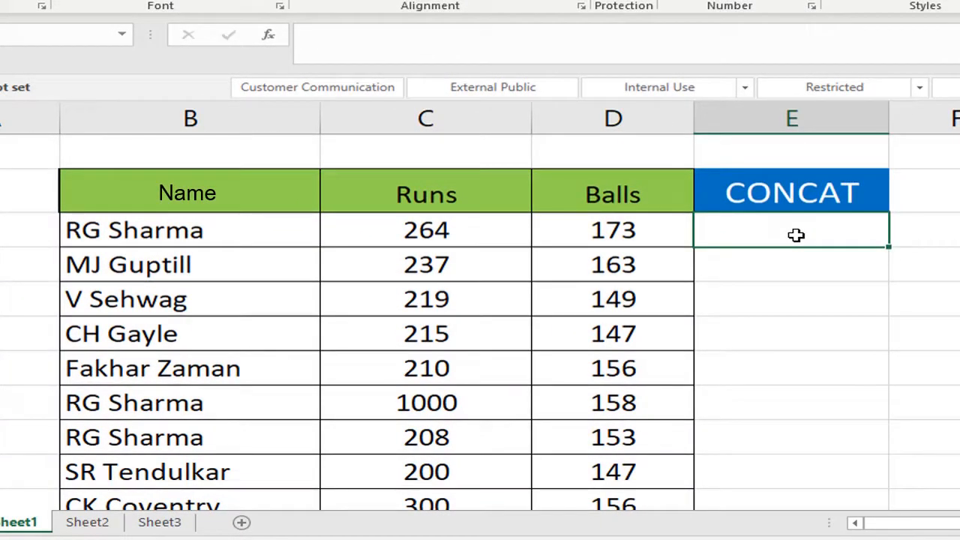
type("=")
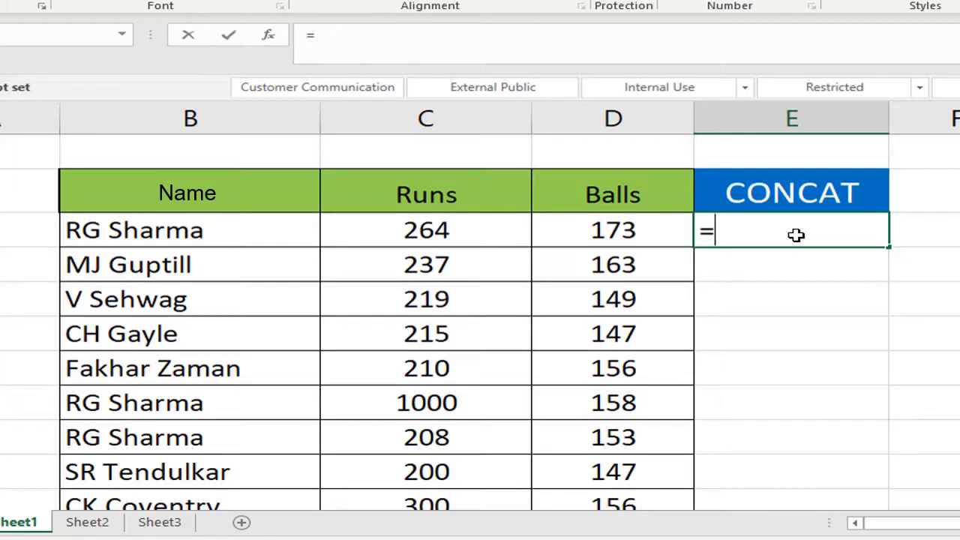
type("con")
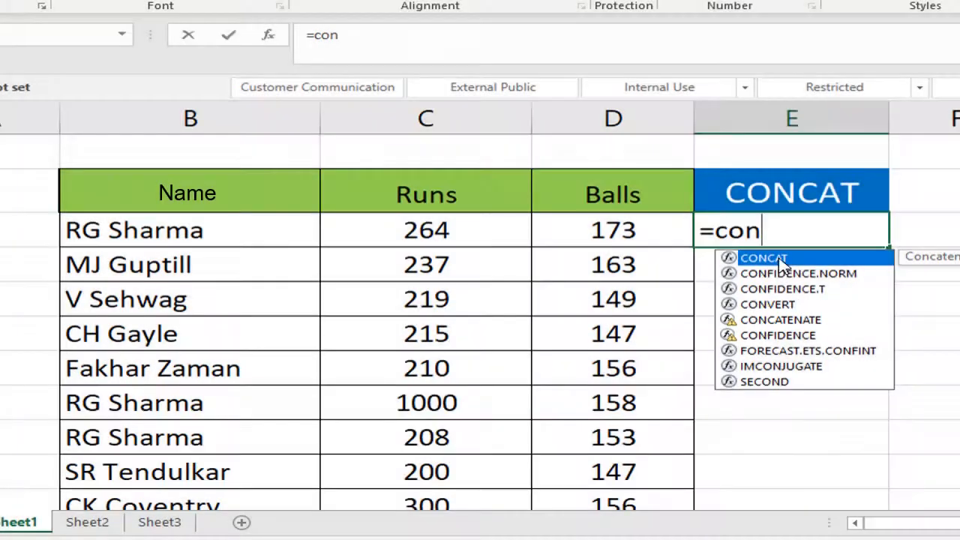
double_click(779, 259)
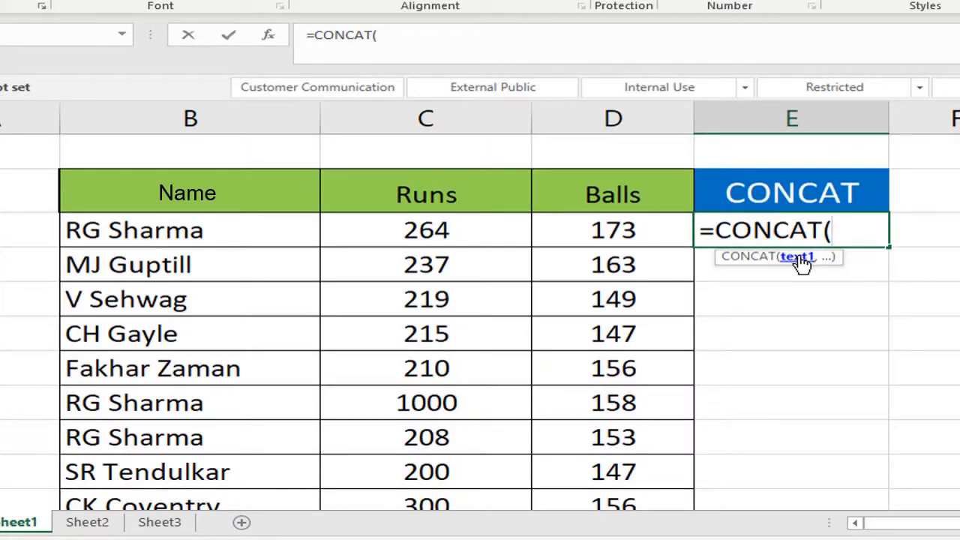
left_click(162, 237)
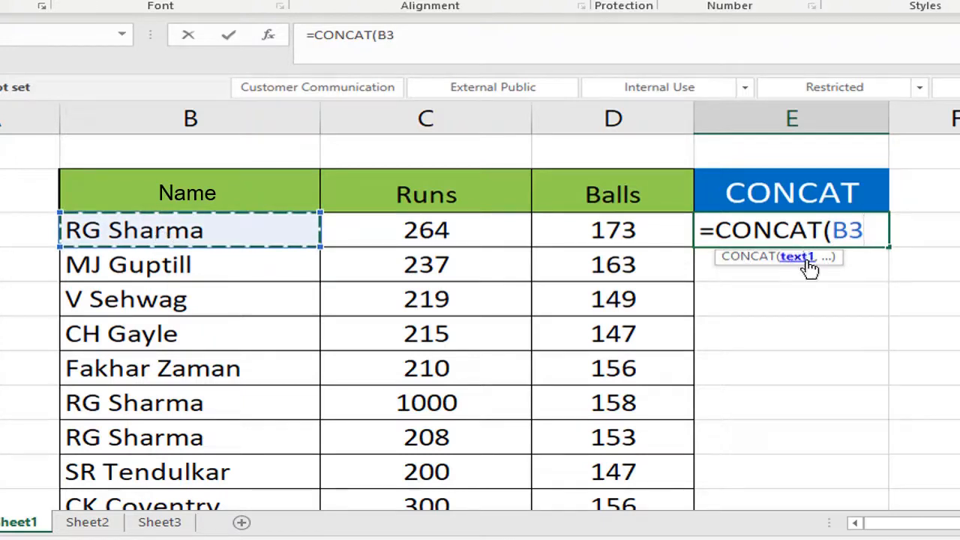
type(",")
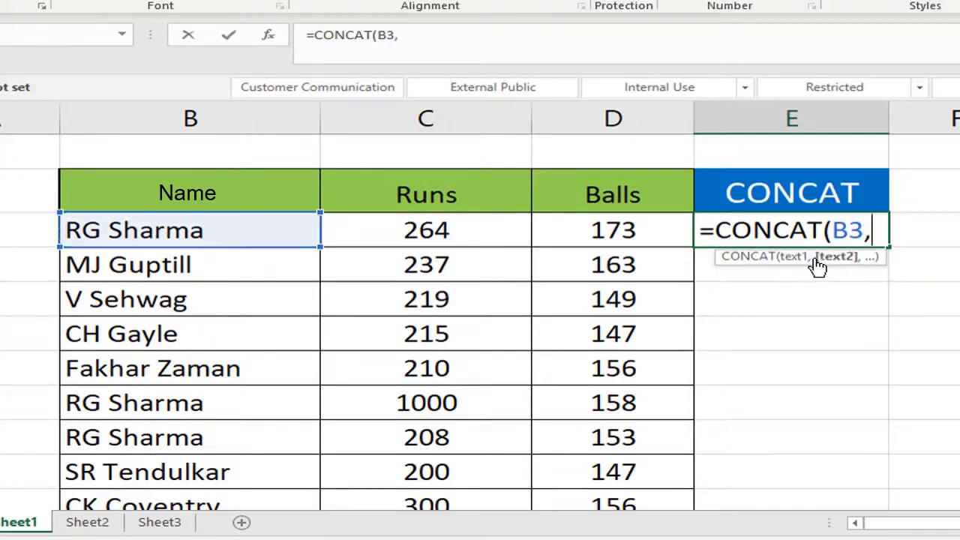
left_click(477, 234)
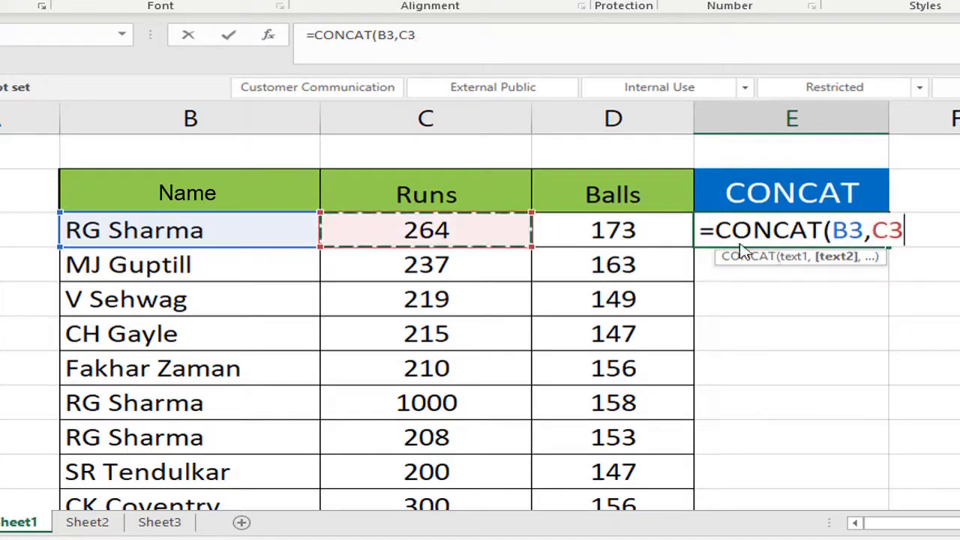
type(",")
left_click(585, 236)
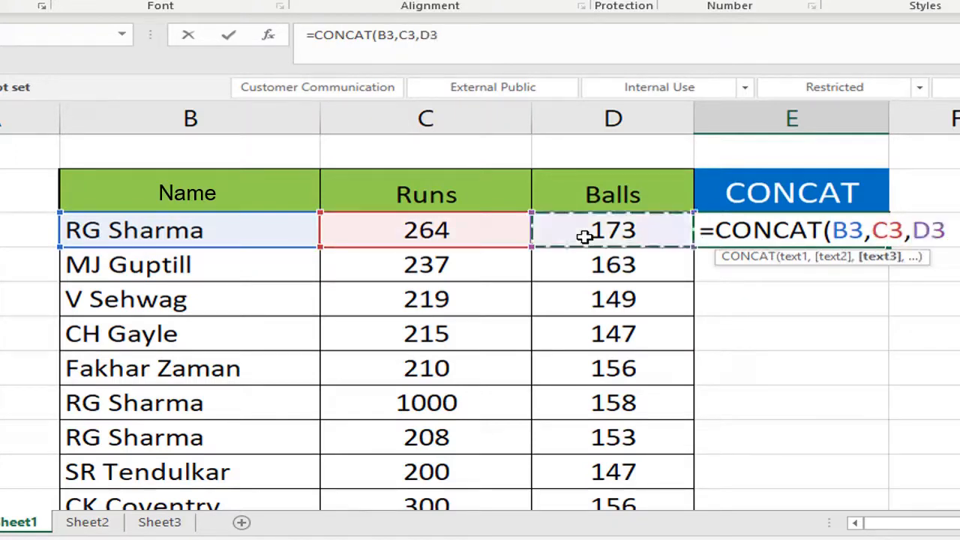
type(")")
key("Return")
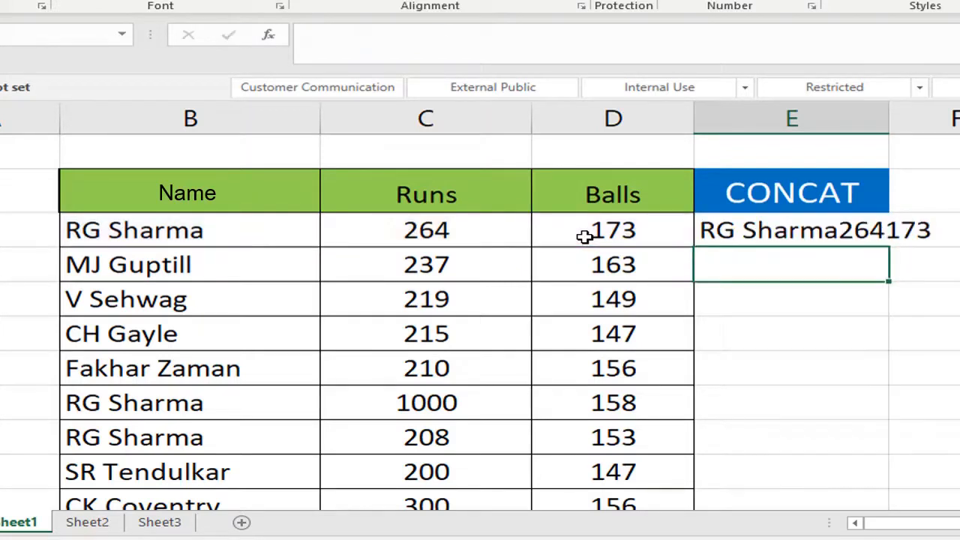
Widen column E so the joined text in E3 fits inside the column.
key("Up")
left_click(810, 292)
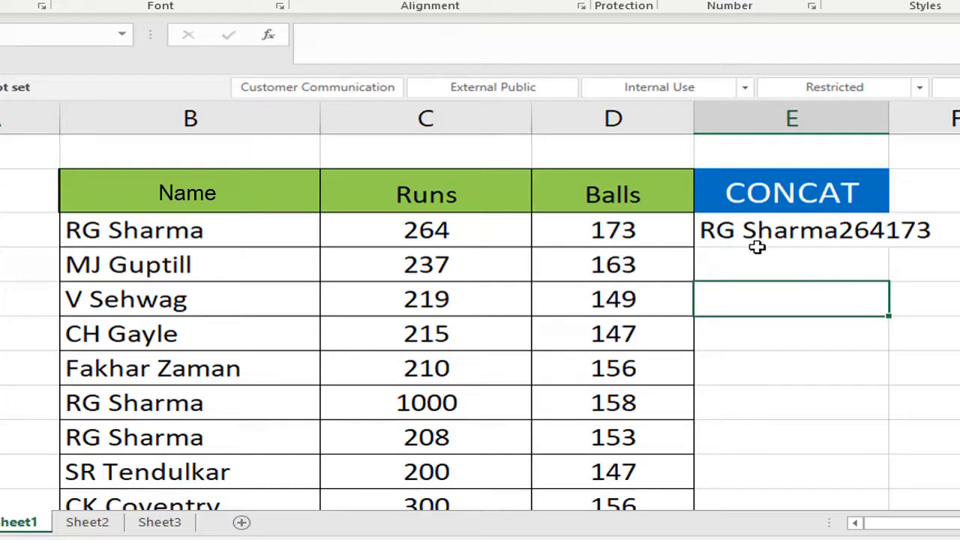
left_click(860, 235)
left_click_drag(889, 120, 959, 126)
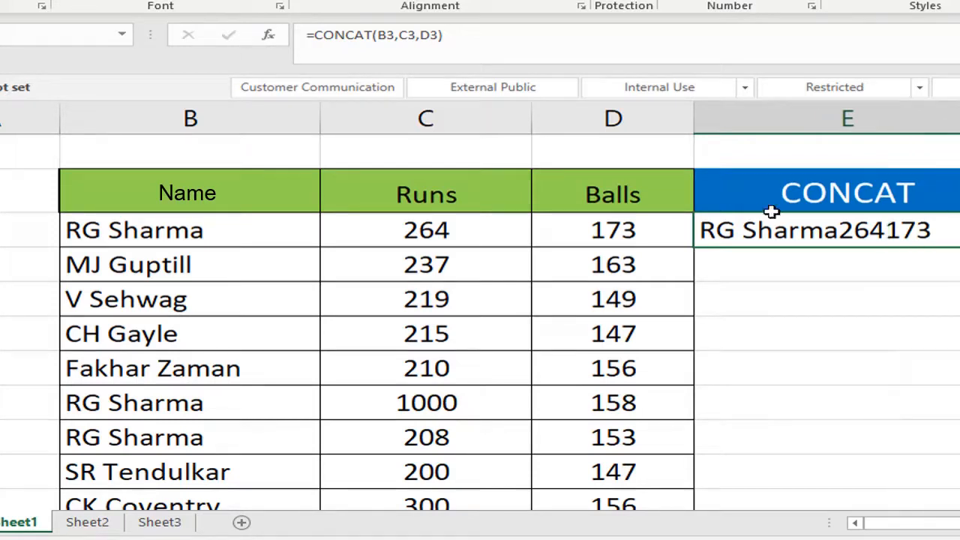
Insert a space argument " " between B3 and C3 in the CONCAT formula in E3.
left_click(400, 35)
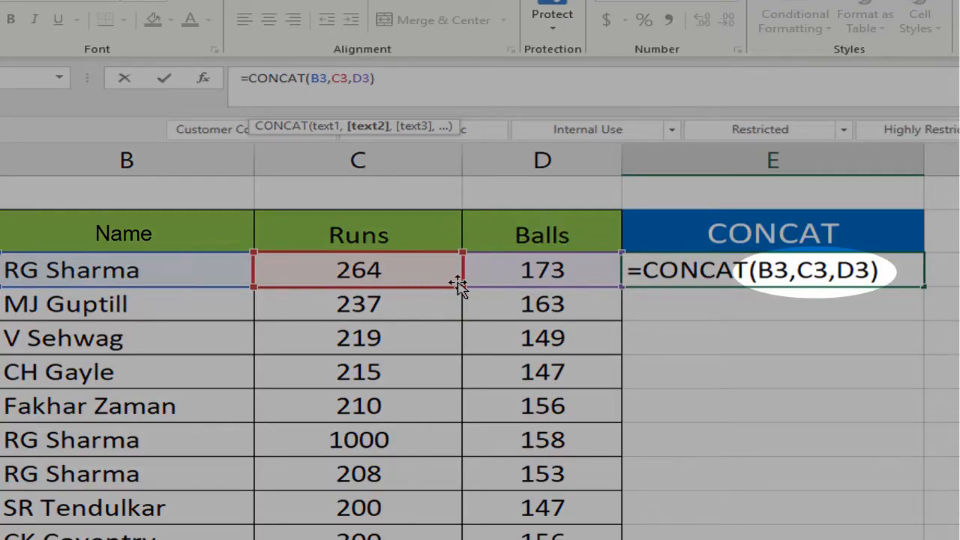
type("\"")
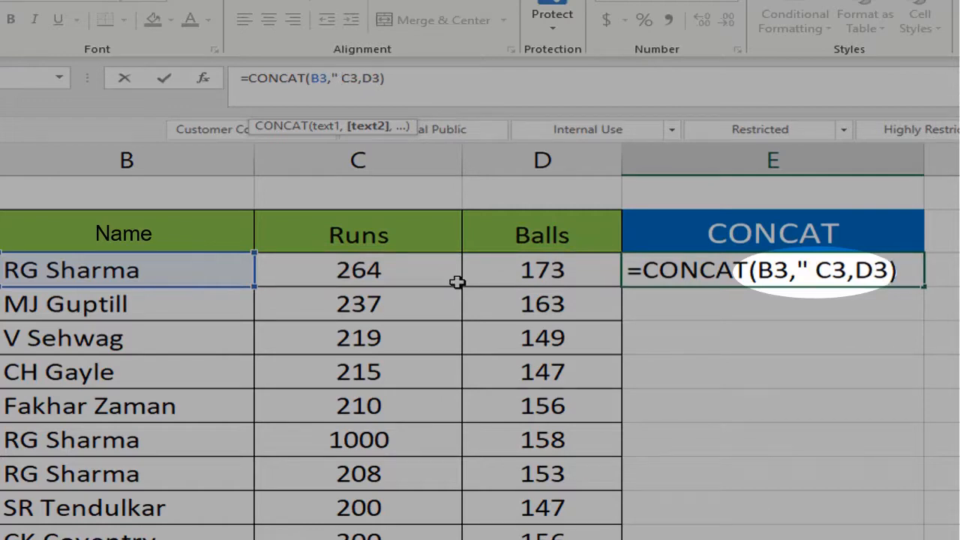
type(" \",")
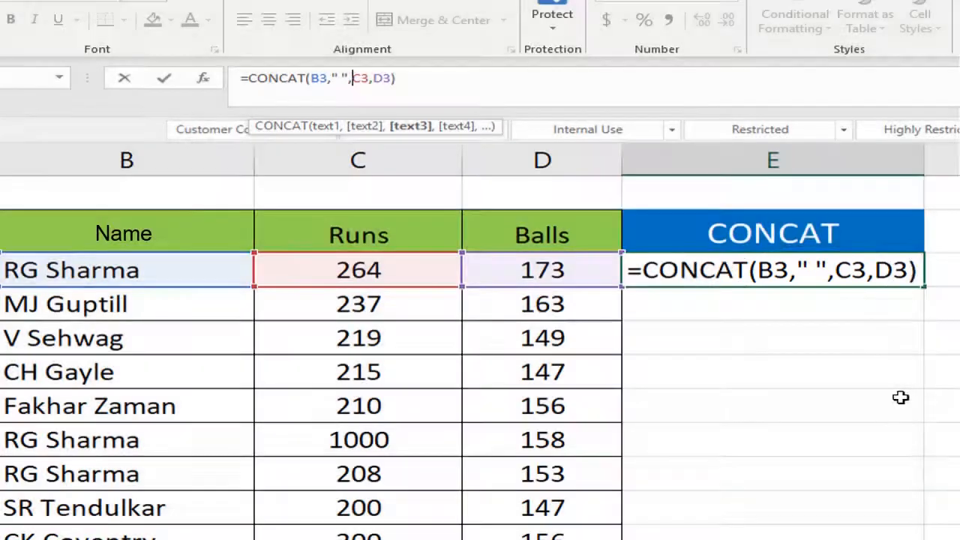
Add a second space argument " " between C3 and D3 in E3's formula and commit it as =CONCAT(B3," ",C3," ",D3).
left_click(851, 271)
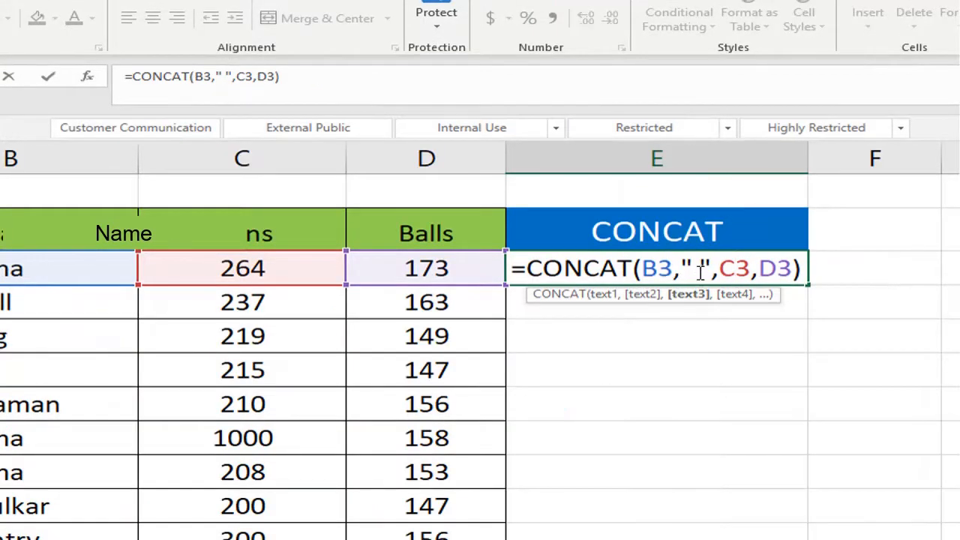
left_click(758, 270)
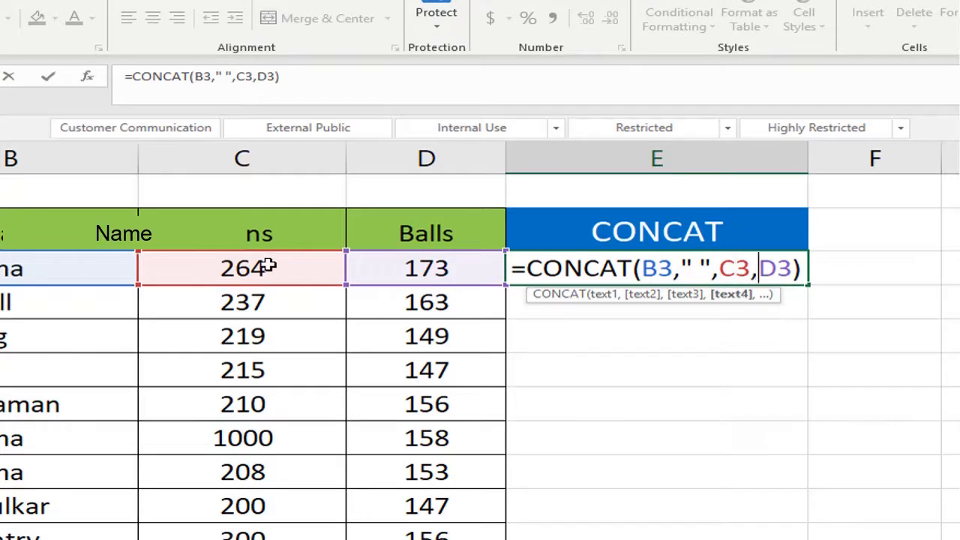
type("\" \"")
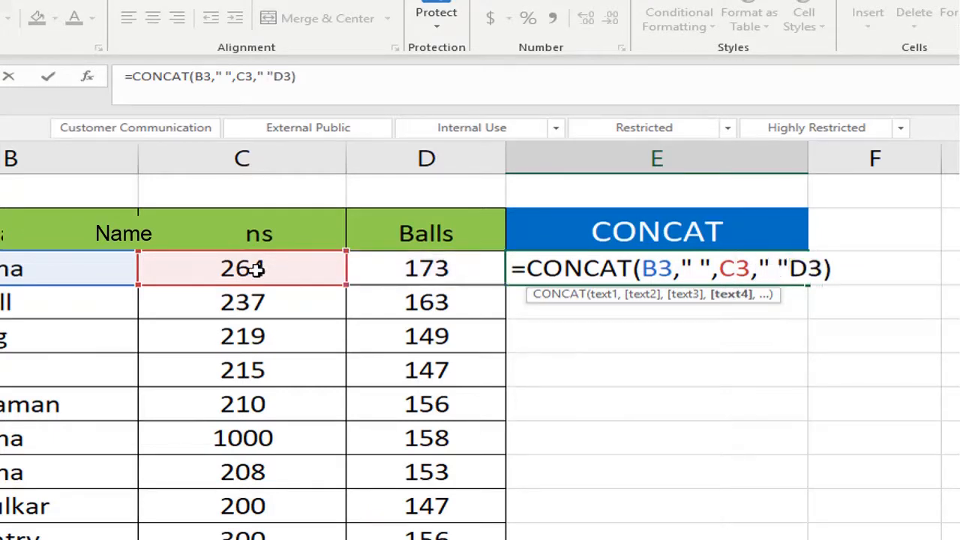
type(",")
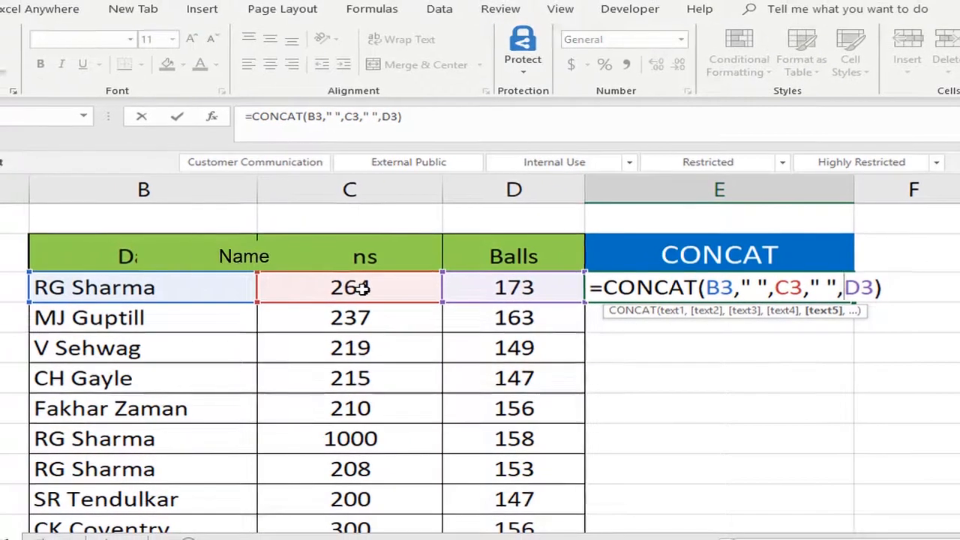
key("Return")
key("Up")
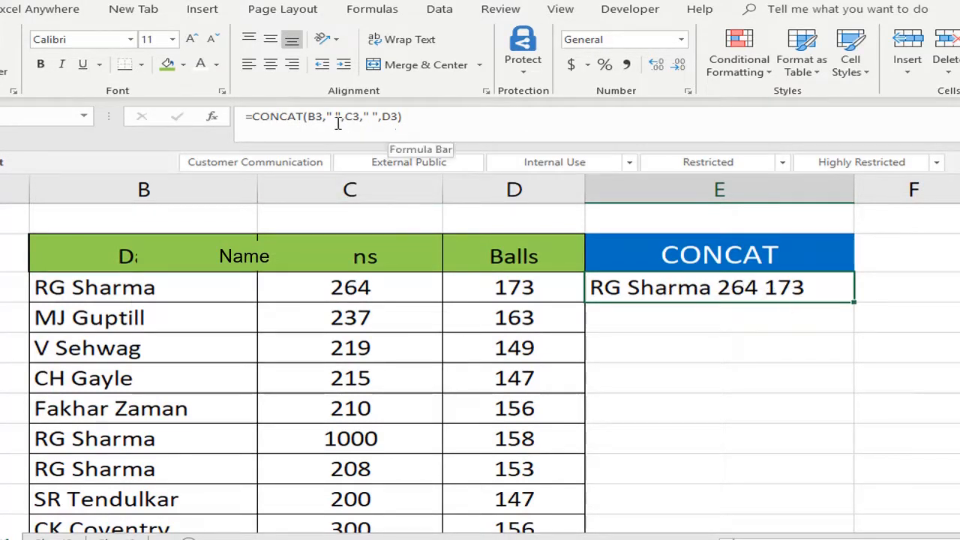
Enter the formula =CONCAT(B4&C4&D4) in cell E4, joining the references with ampersands instead of commas.
left_click(668, 316)
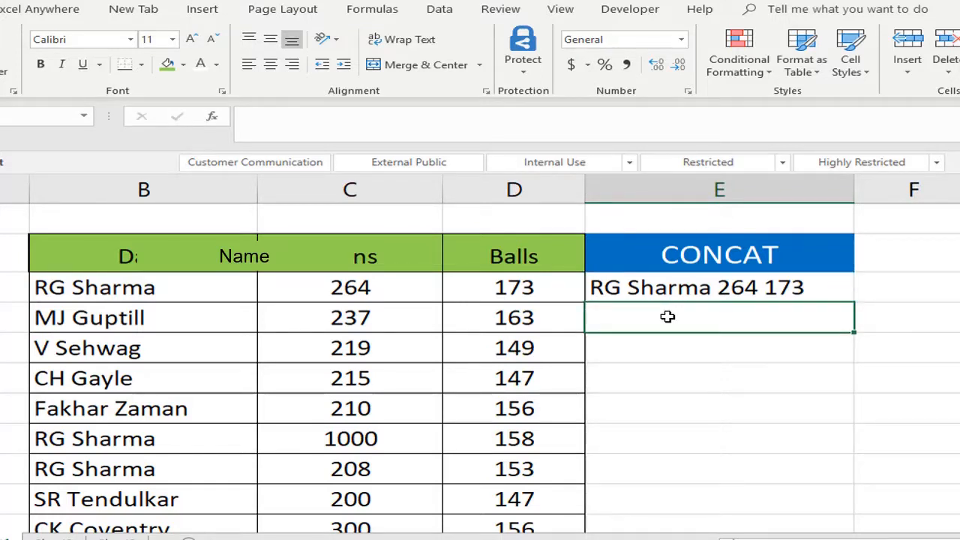
type("=con")
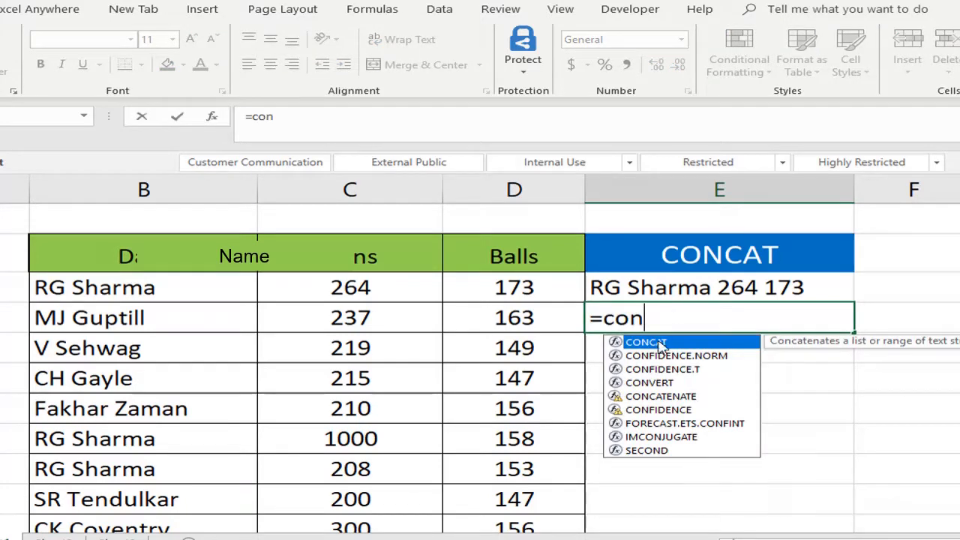
double_click(660, 343)
left_click(194, 321)
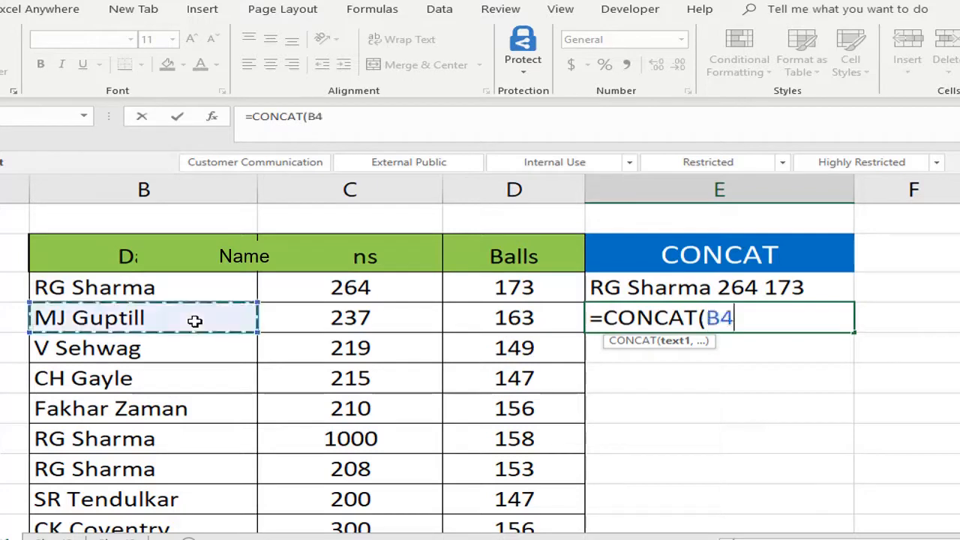
type(",")
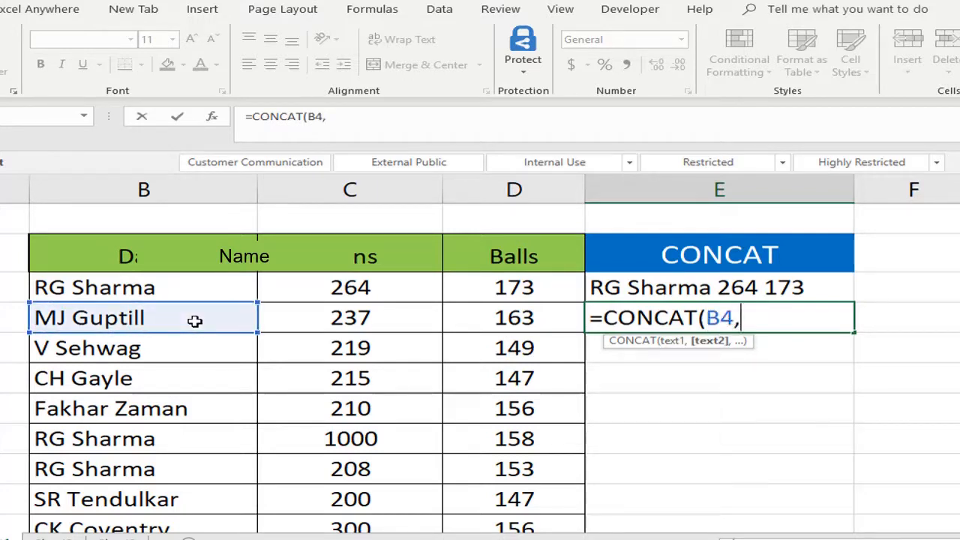
key("BackSpace")
type("&")
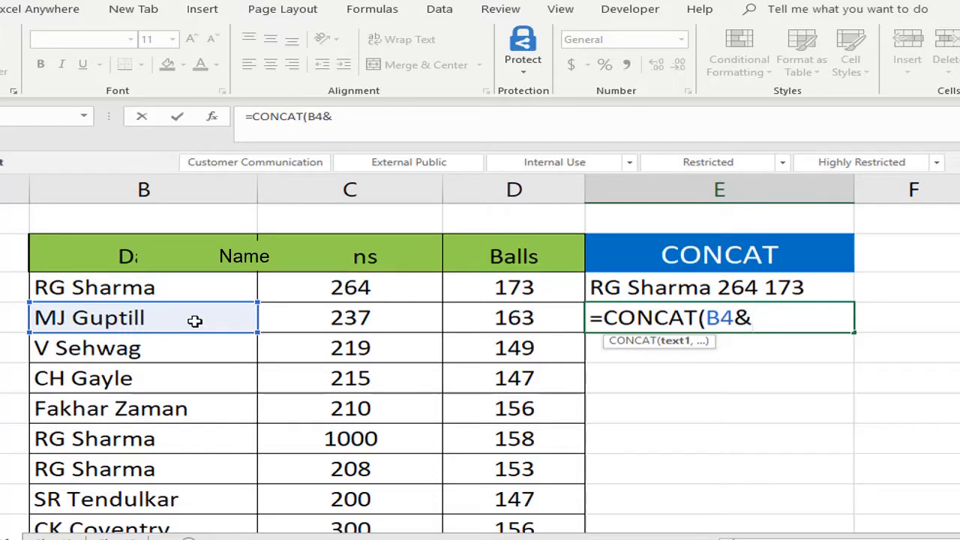
left_click(342, 315)
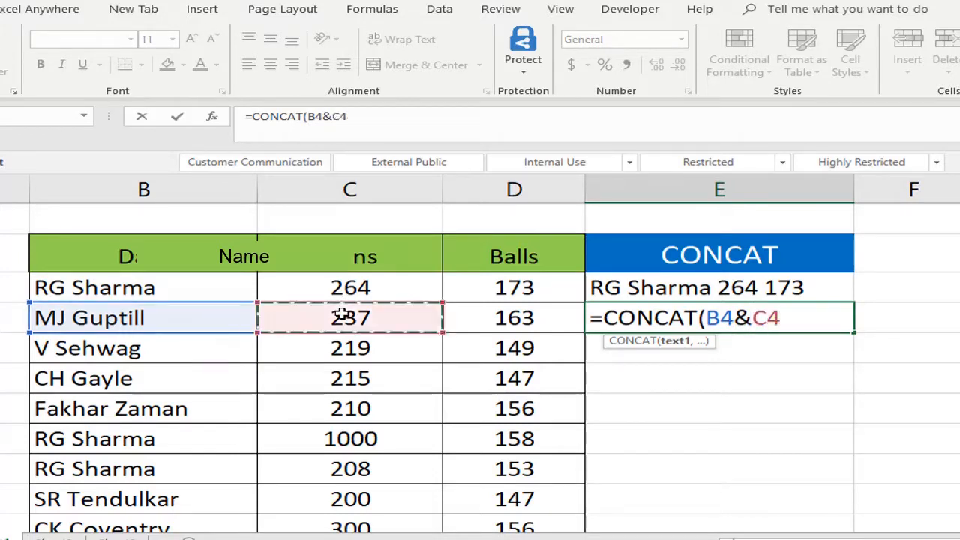
type("&")
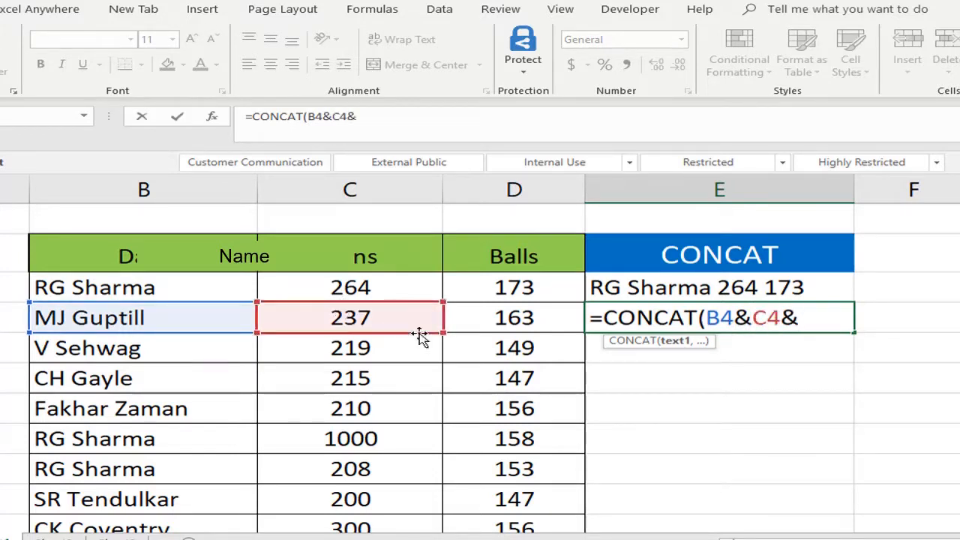
left_click(515, 318)
type(")")
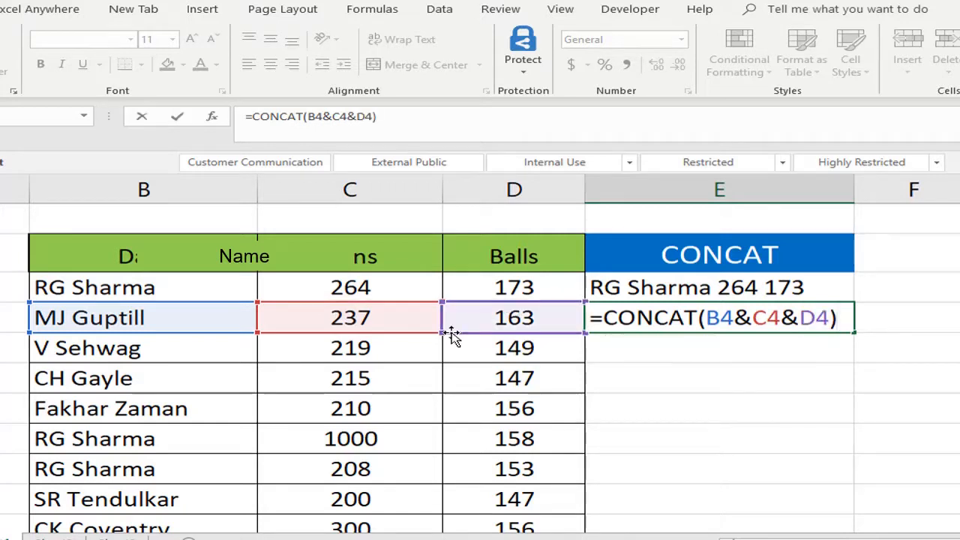
key("ctrl+Return")
Insert a hyphen separator between B4 and C4 in E4's formula, making it =CONCAT(B4&"-"&C4&D4).
key("Up")
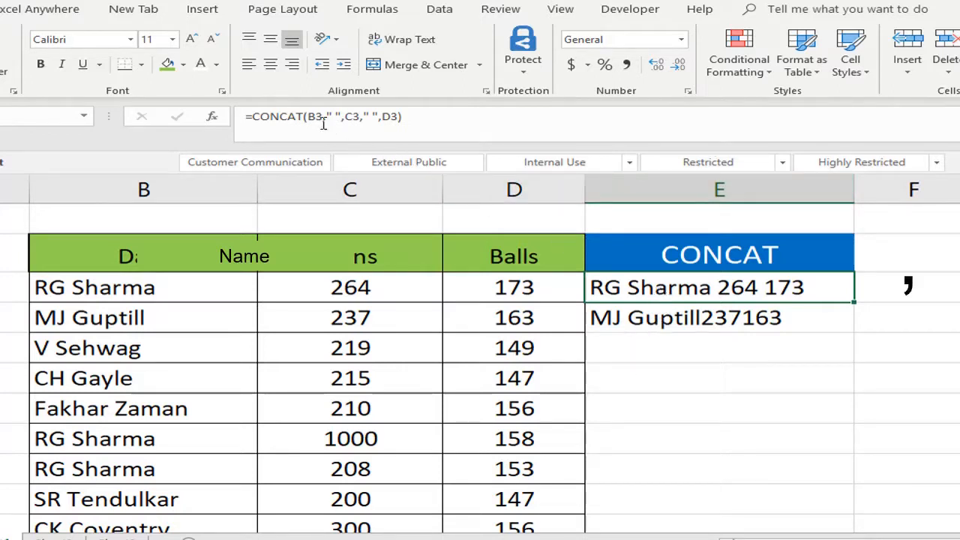
left_click(684, 317)
left_click(332, 117)
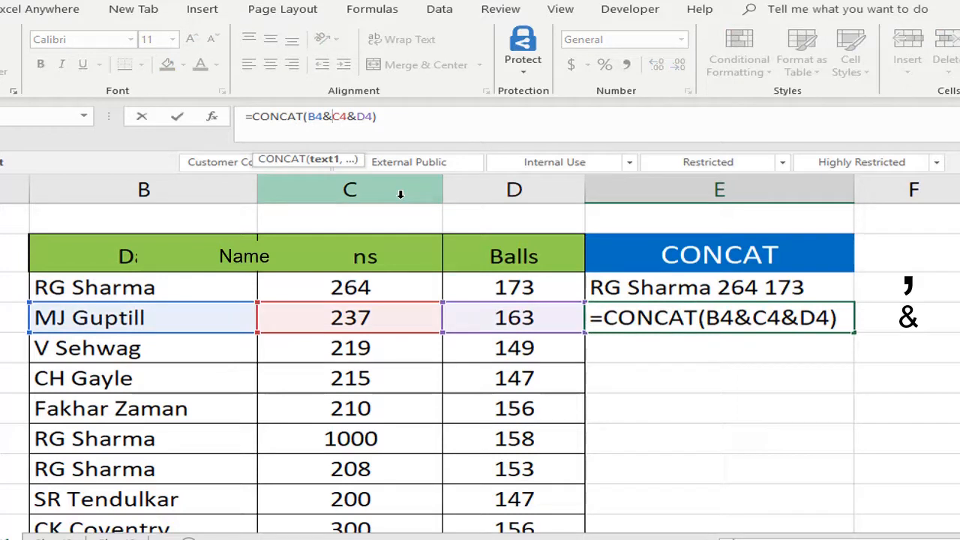
type("\"")
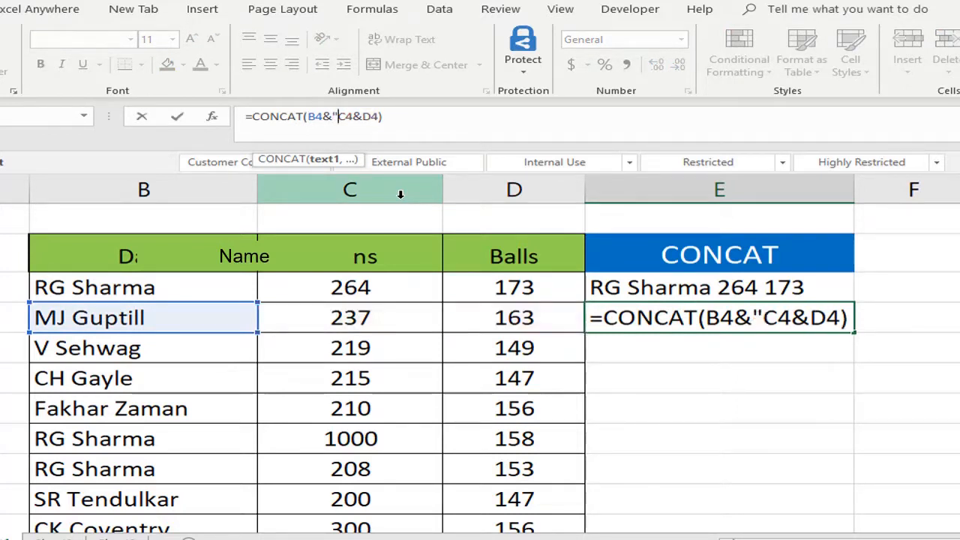
type("-\"")
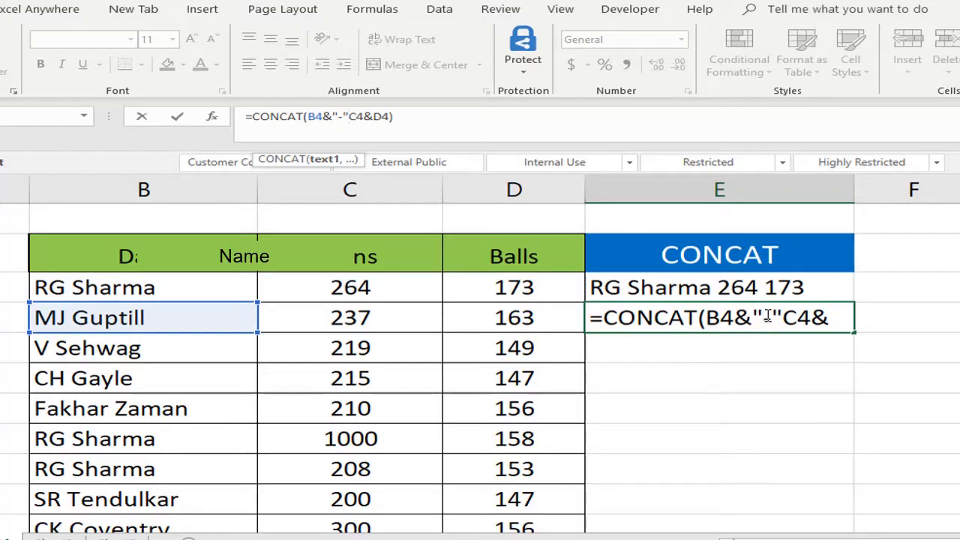
left_click(849, 312)
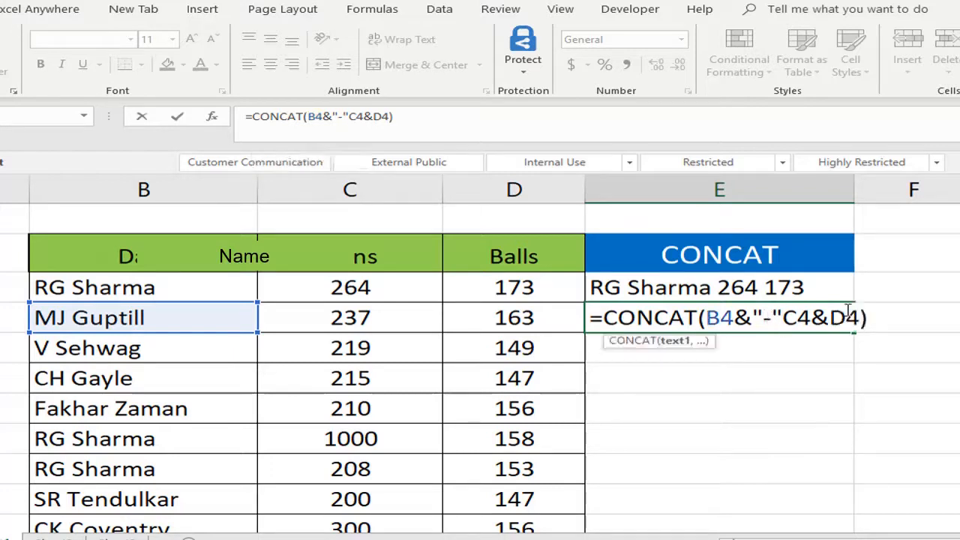
type("&")
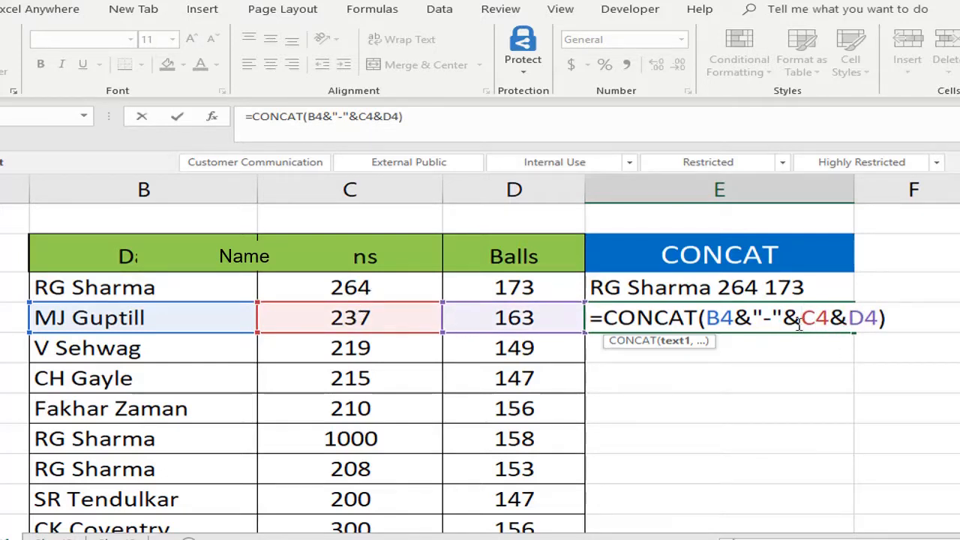
Add a second hyphen separator between C4 and D4 in E4's formula and commit it as =CONCAT(B4&"-"&C4&"-"&D4).
key("BackSpace")
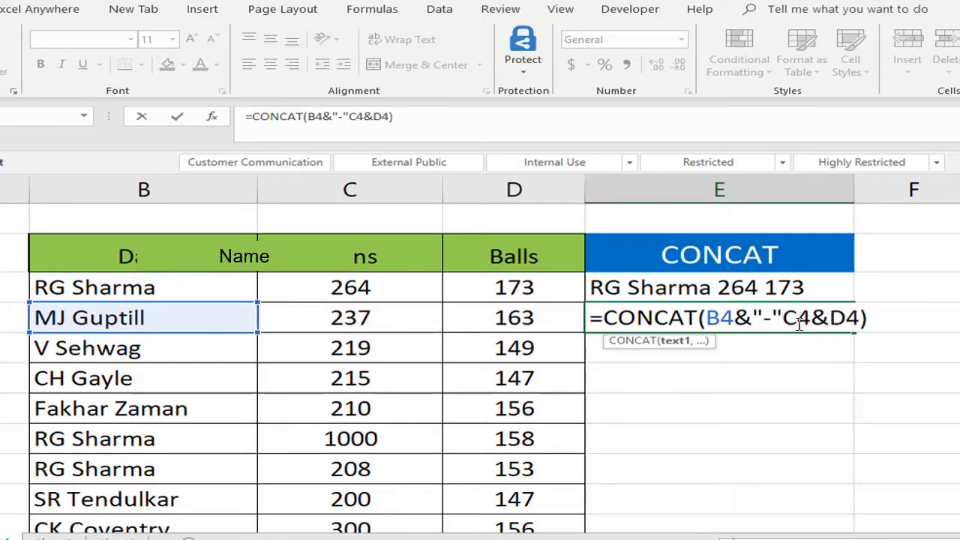
type("&")
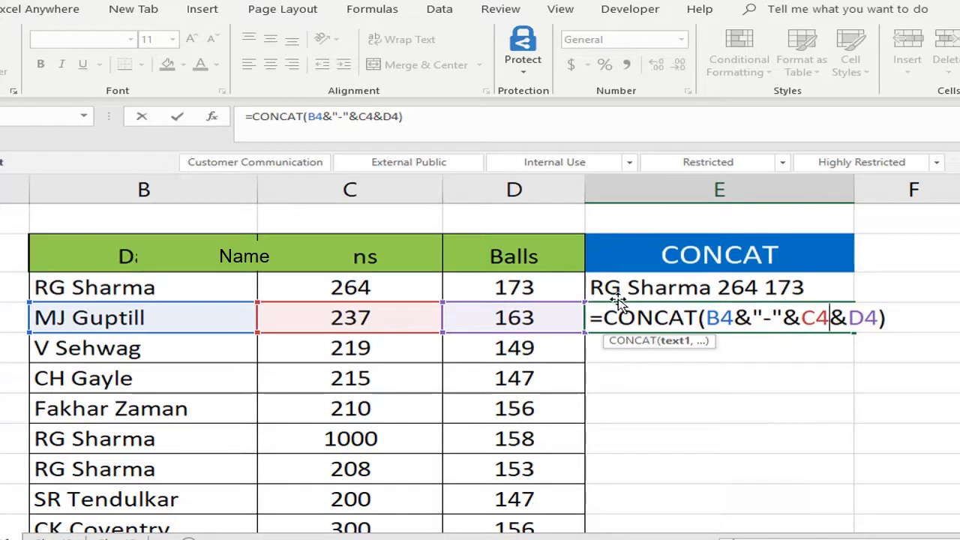
type("\"-")
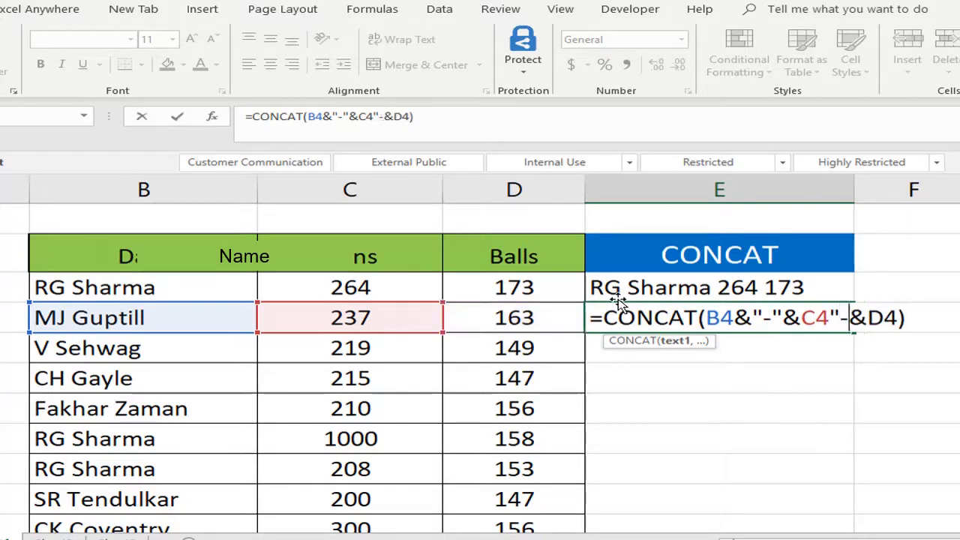
type("\"")
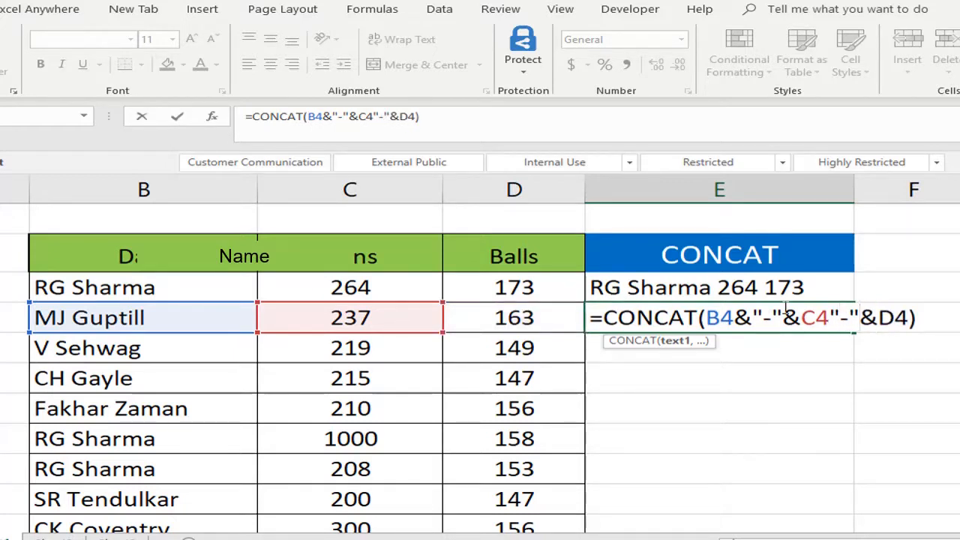
key("Left")
key("Left")
key("Left")
type("&")
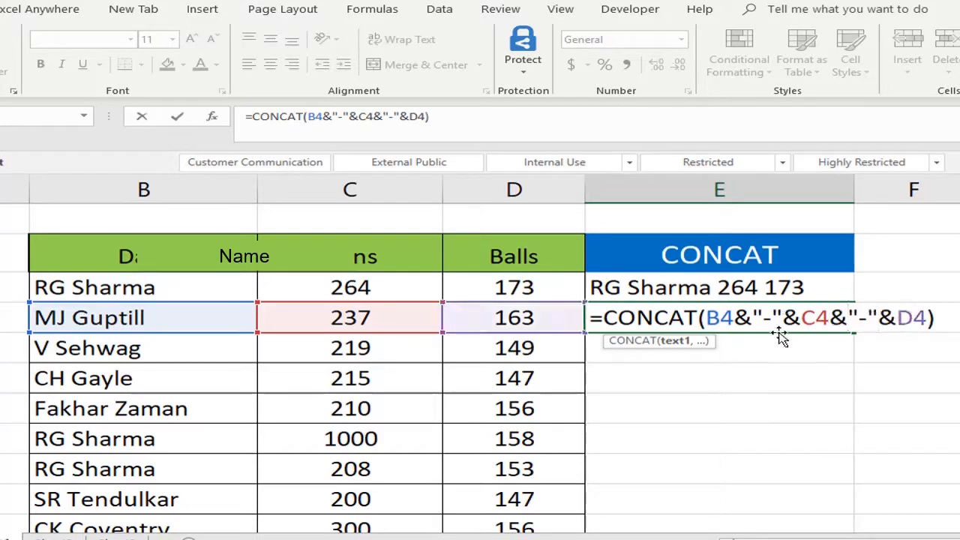
key("ctrl+Return")
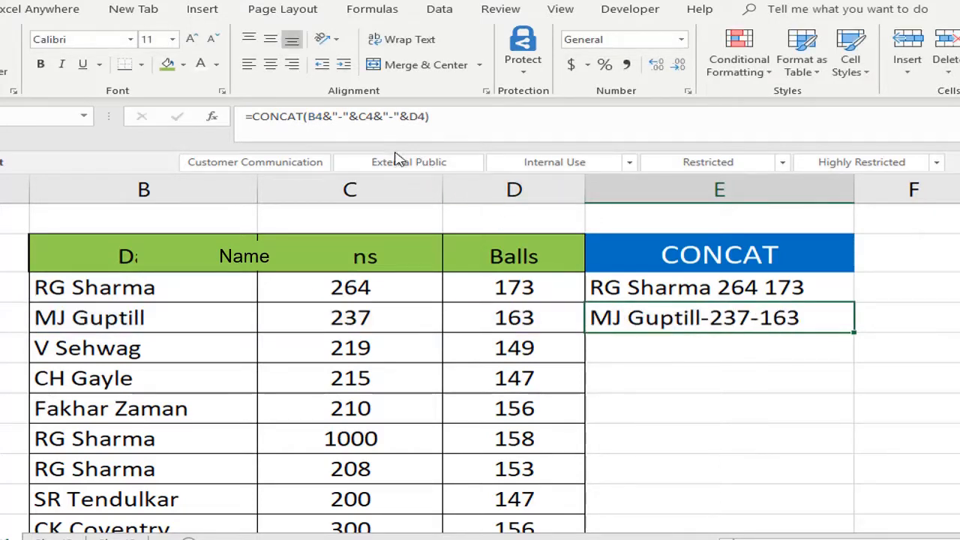
Edit E4's formula to add a space after each hyphen inside the quotation marks, and commit it.
double_click(780, 320)
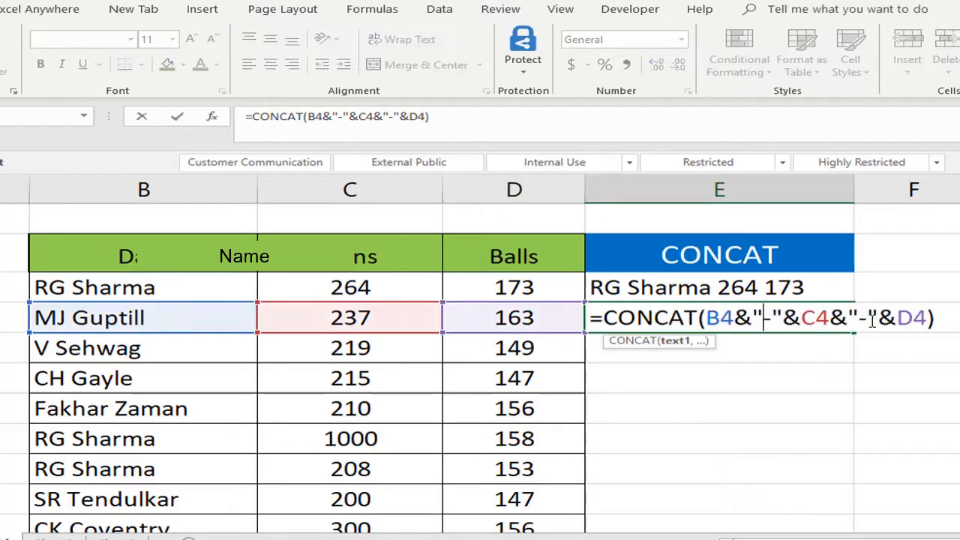
left_click(775, 317)
left_click(875, 318)
key("Return")
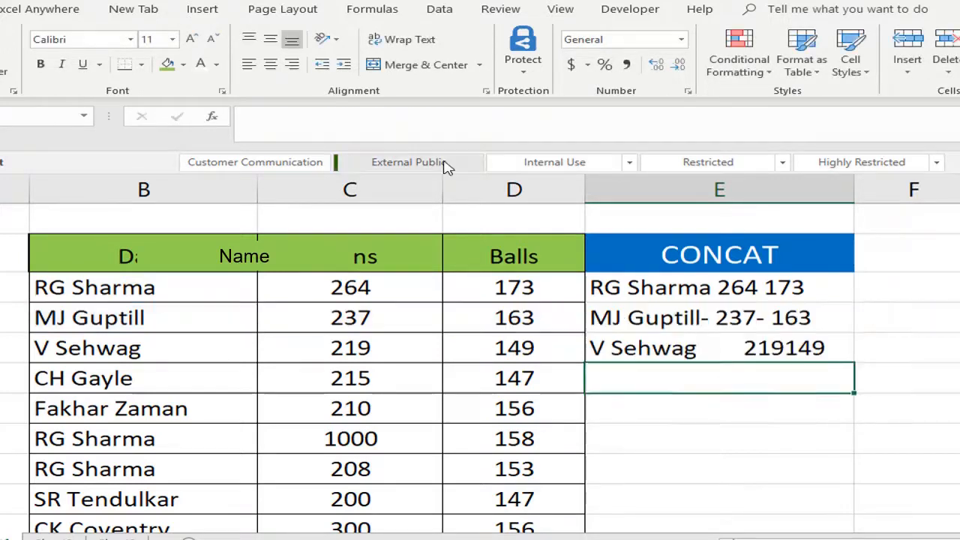
key("Up")
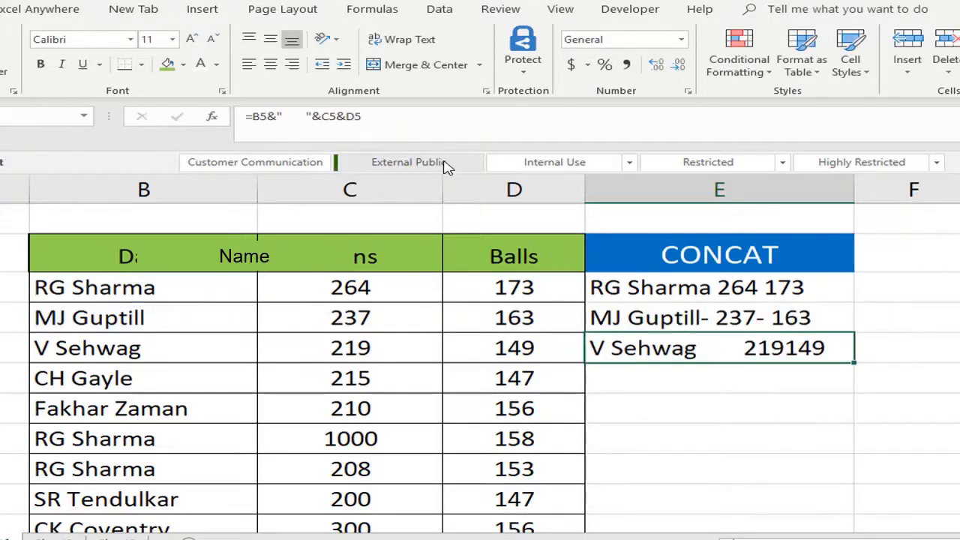
Enter the formula =CONCAT("Gayle"," ","Sharma") in cell E6, joining two literal text strings with a space.
key("Down")
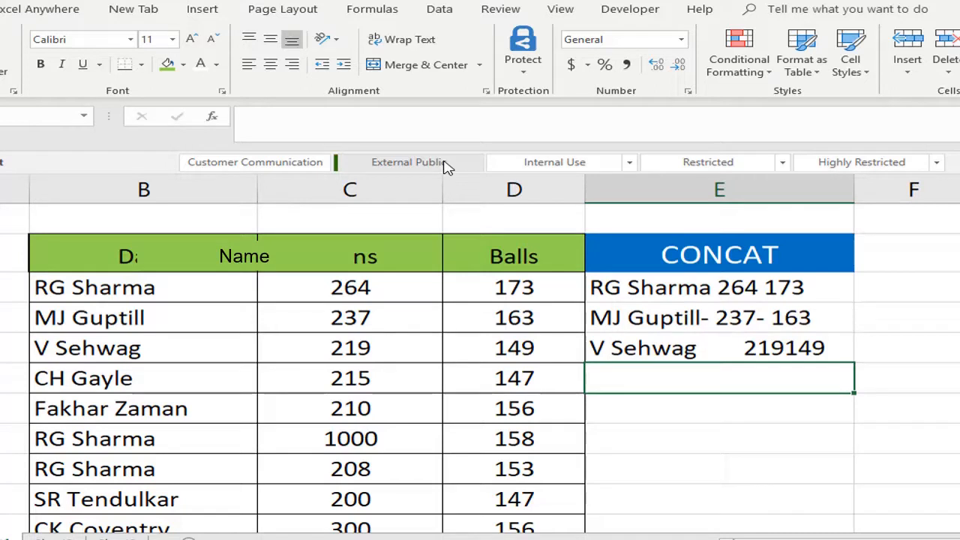
type("=CONCAT(")
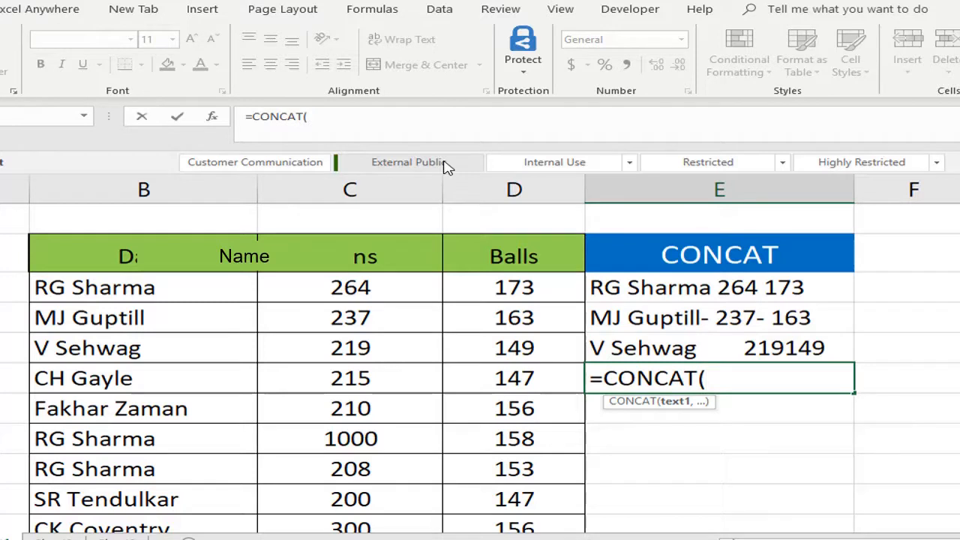
type("\"")
type("Gayle")
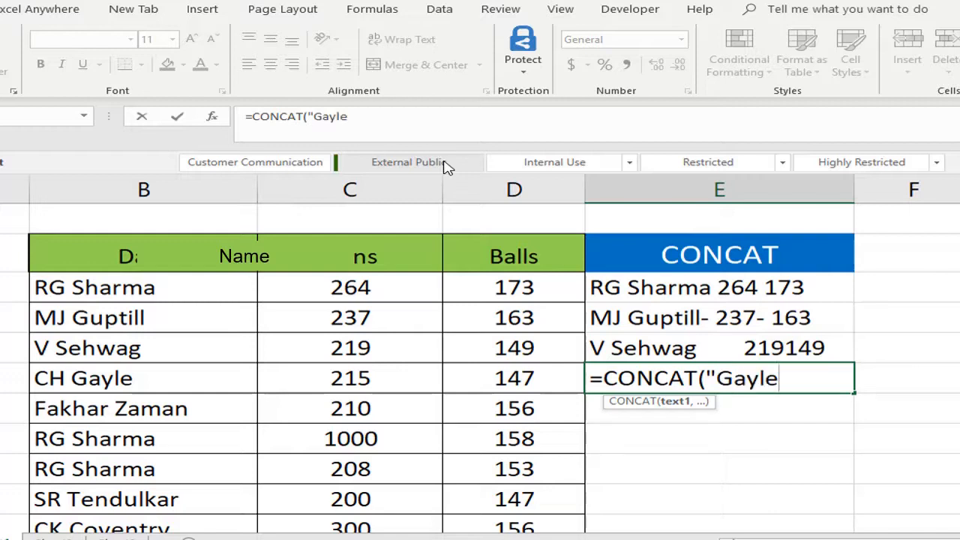
type("\",")
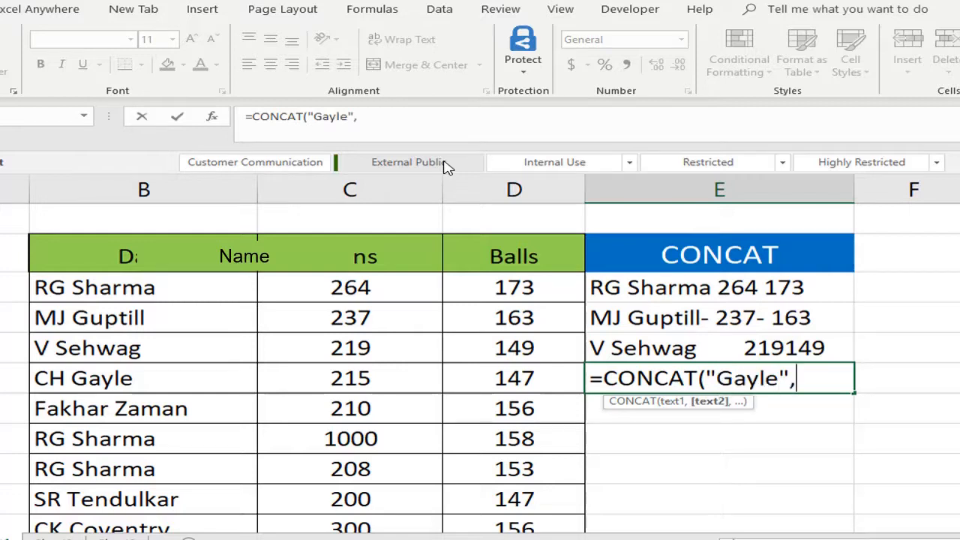
type("\" \",\"")
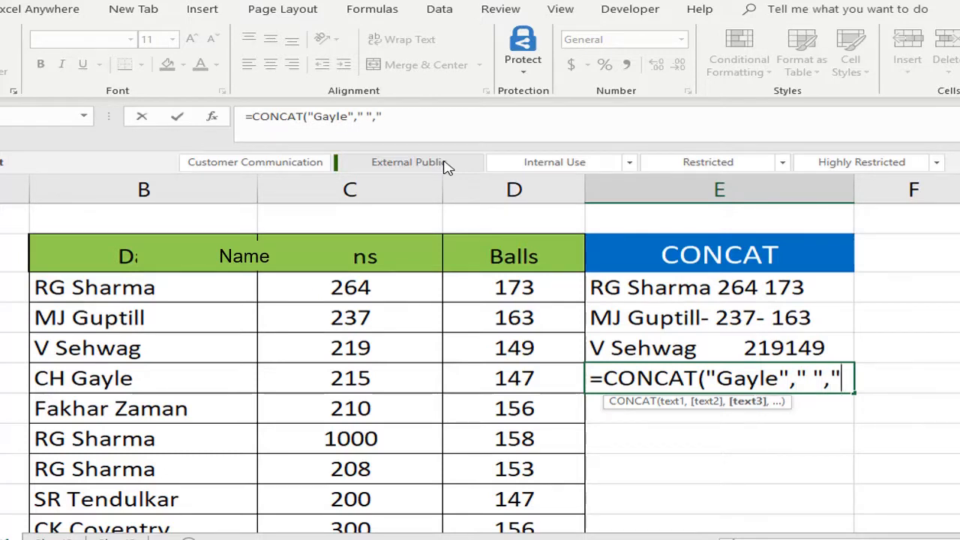
type("Sh")
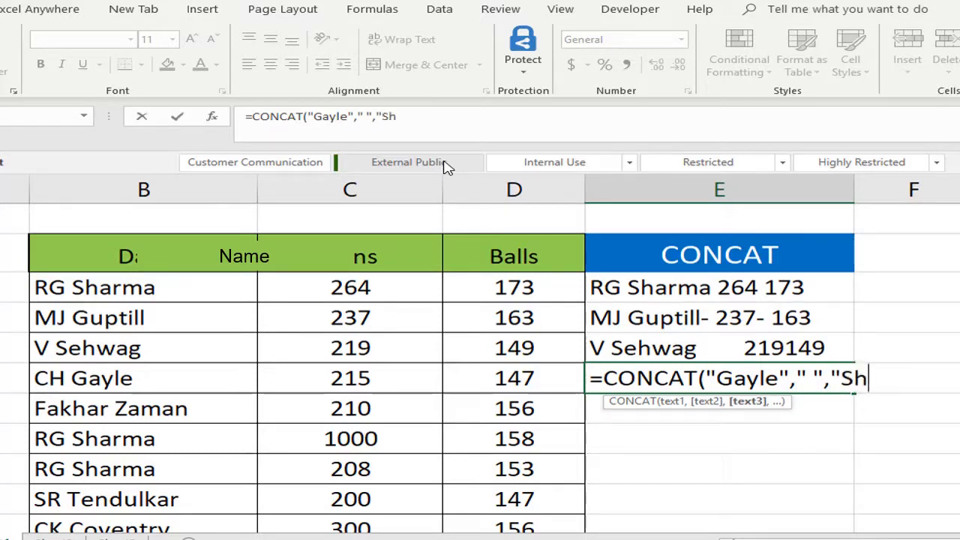
type("arma\"")
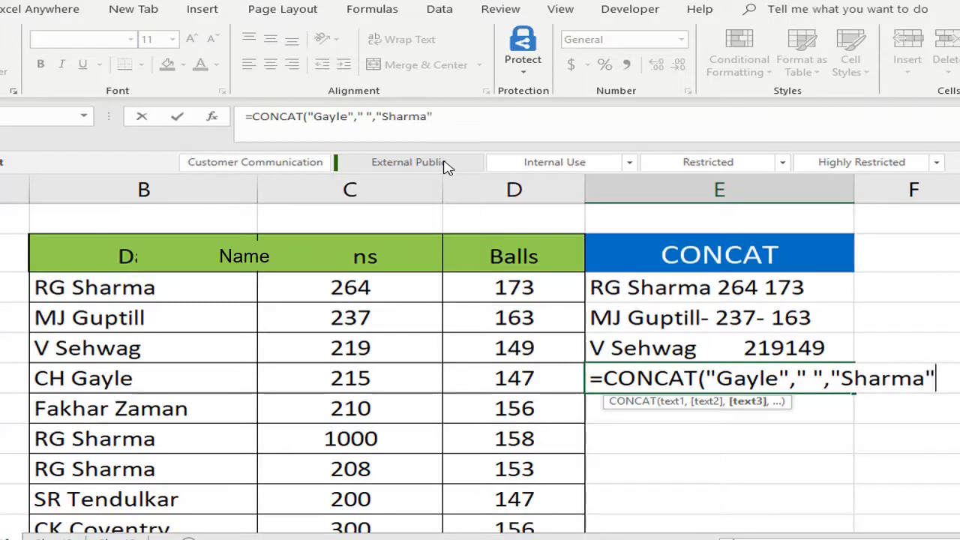
type(")")
key("Return")
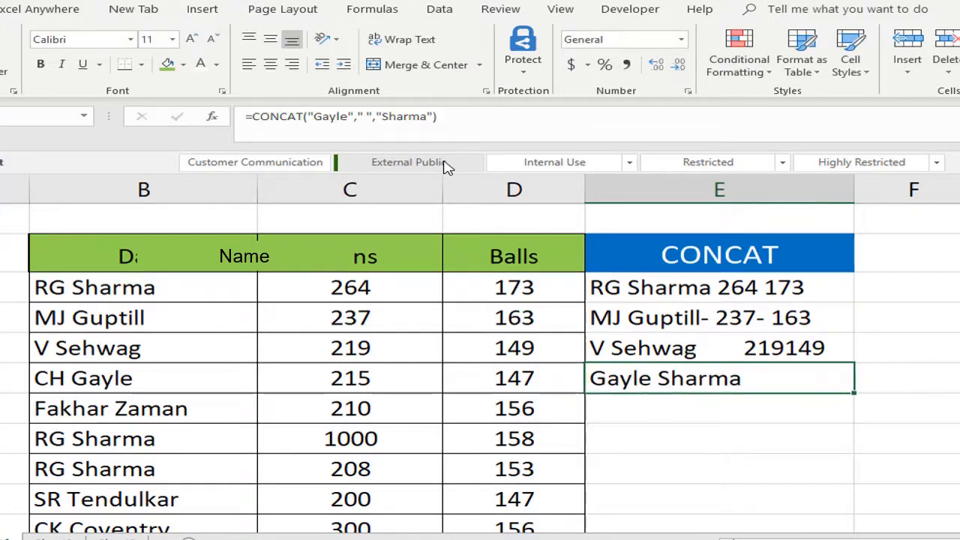
left_click(348, 116)
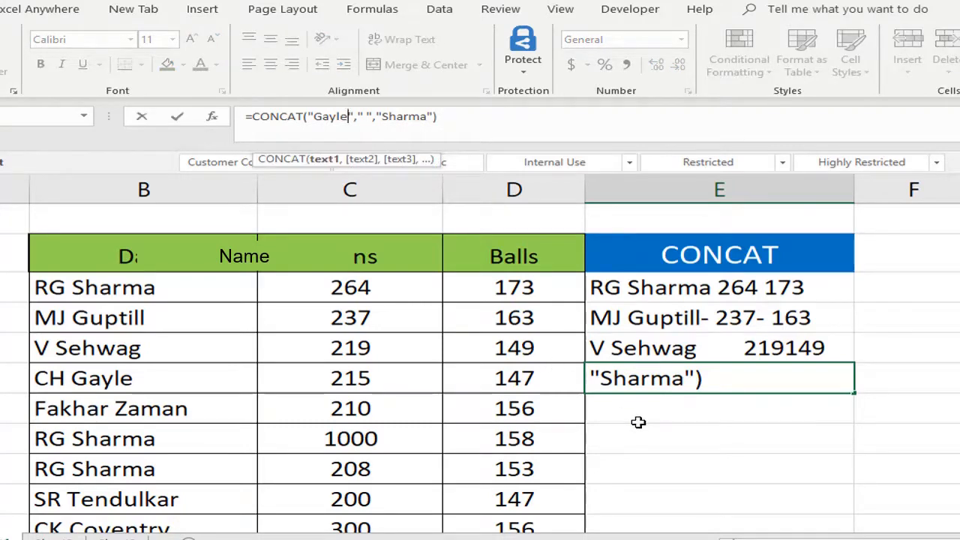
key("Return")
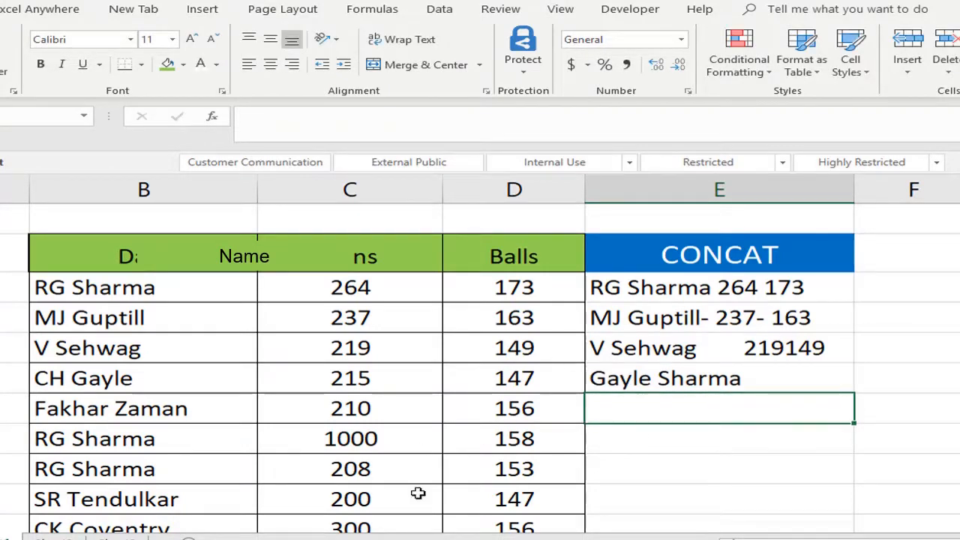